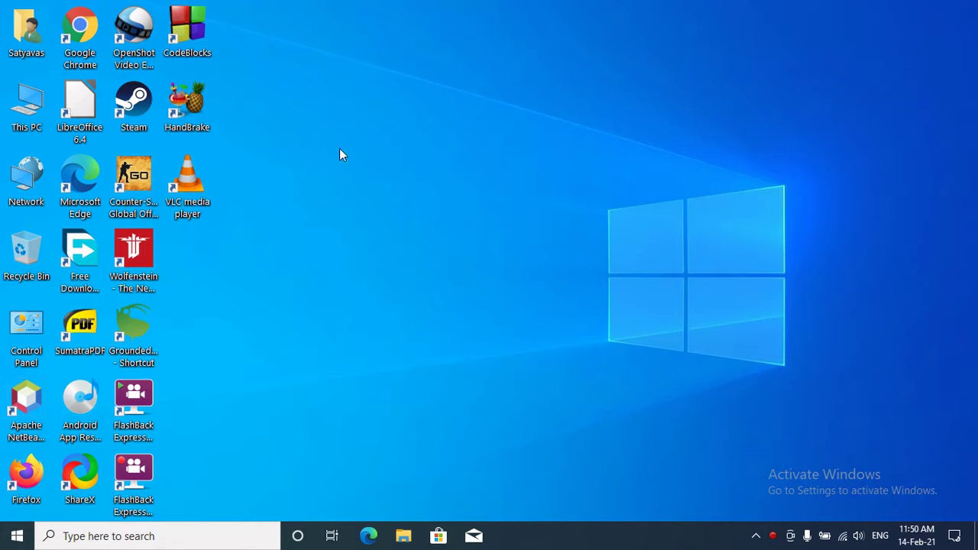
Launch VLC media player and open a capture device with the capture mode set to Desktop.
double_click(192, 174)
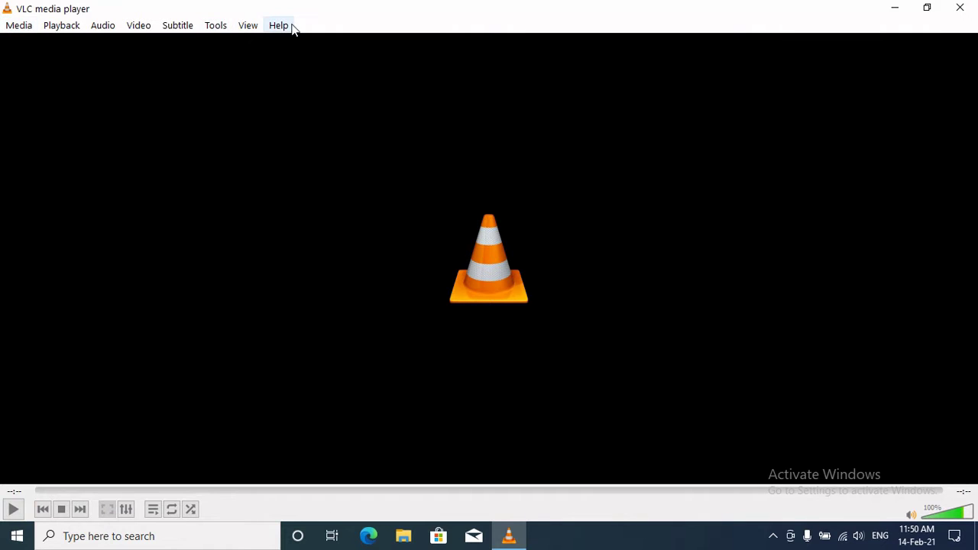
click(17, 29)
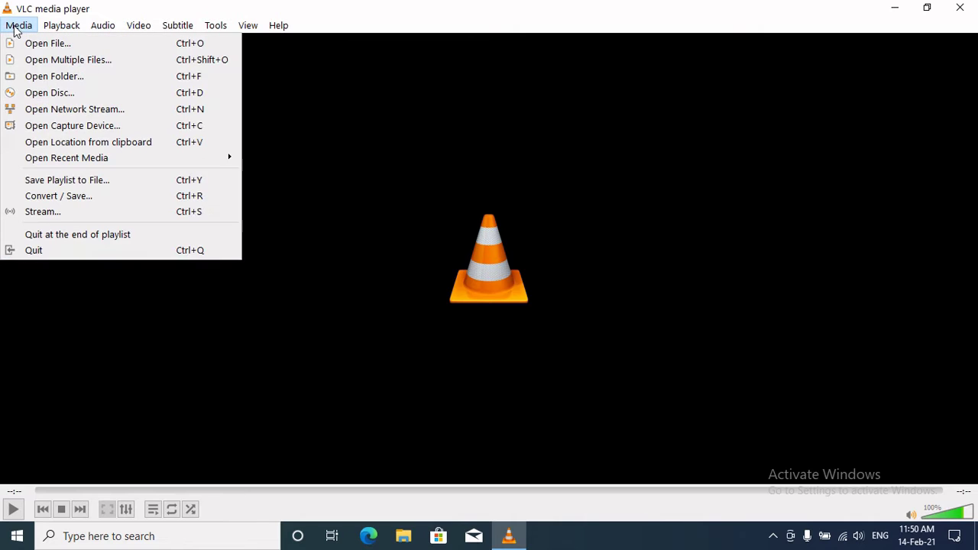
click(50, 129)
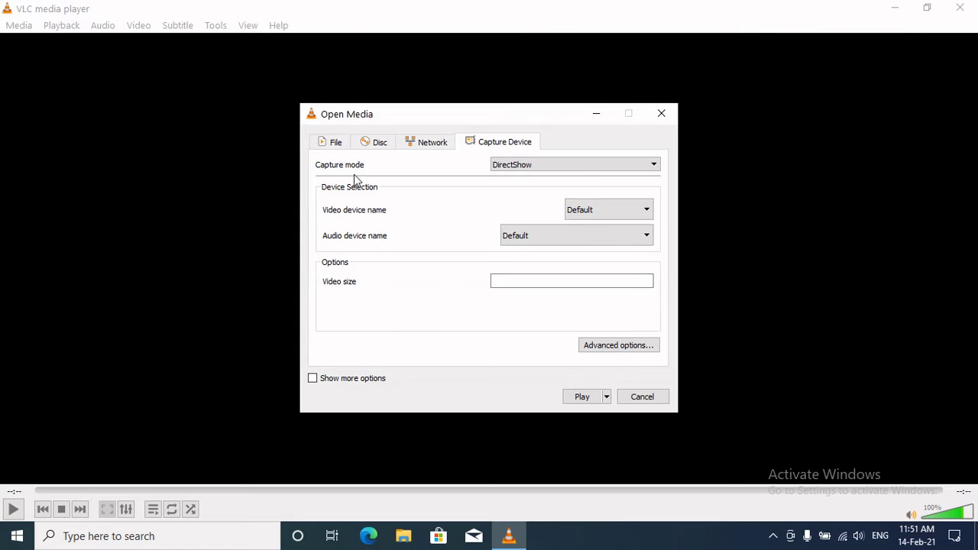
click(532, 168)
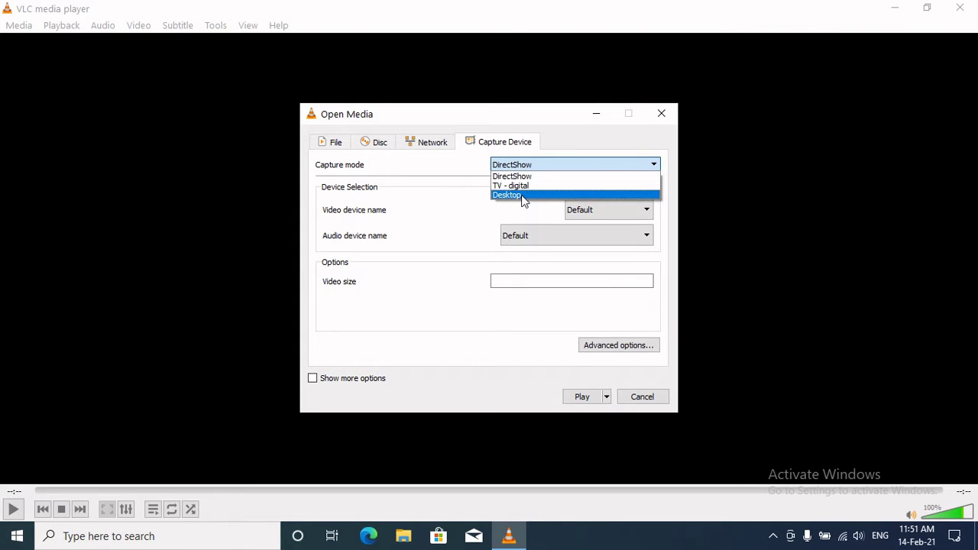
click(524, 197)
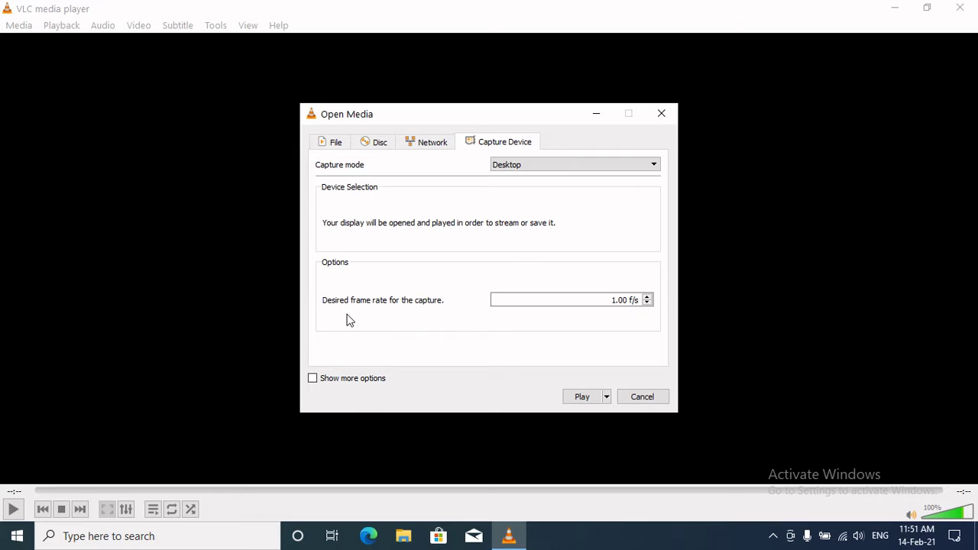
Set the desired capture frame rate to 30 f/s and convert the capture with the Video - H.264 + MP3 (MP4) profile.
click(616, 301)
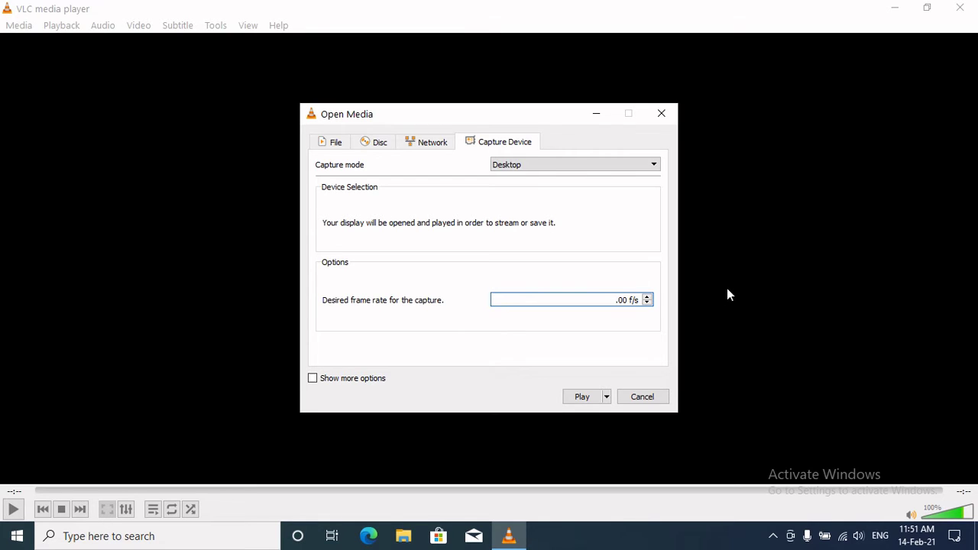
text(30)
click(607, 397)
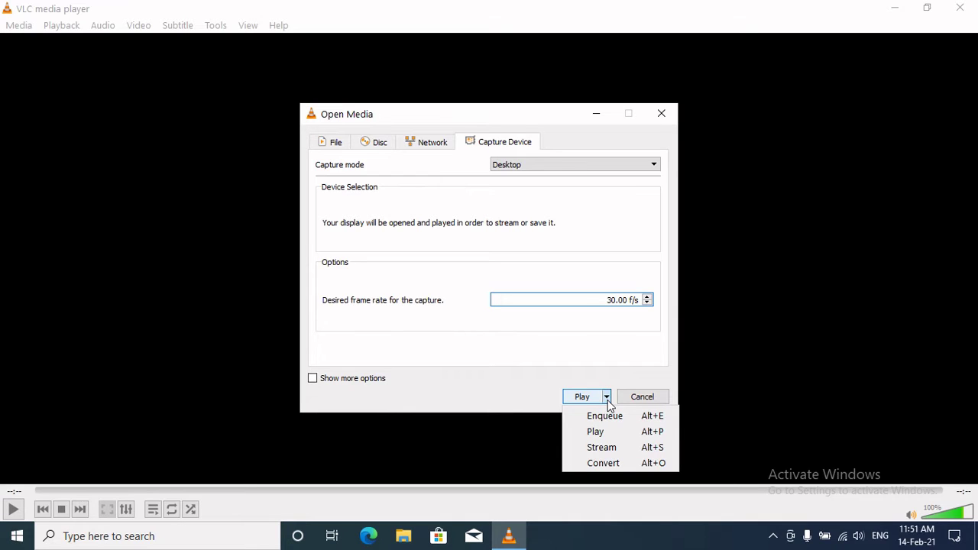
click(614, 465)
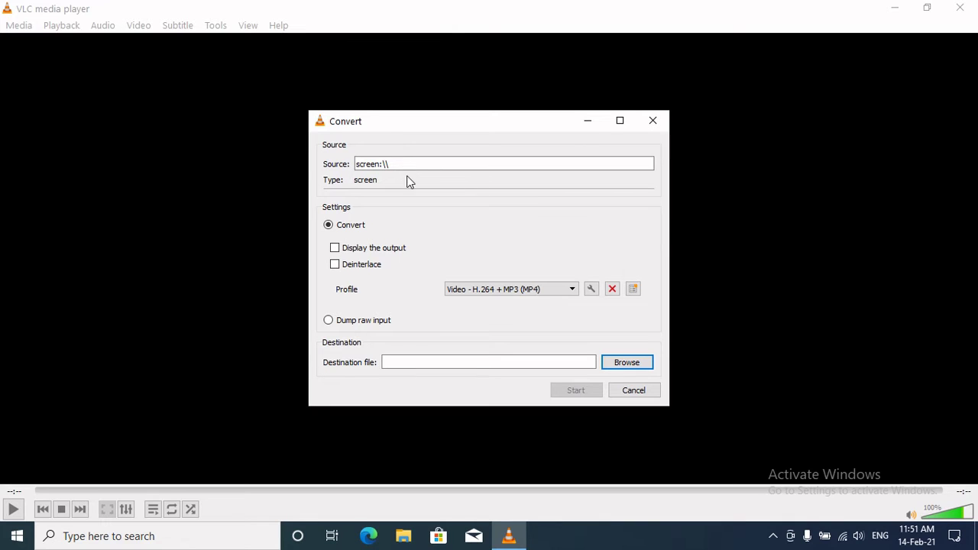
click(532, 291)
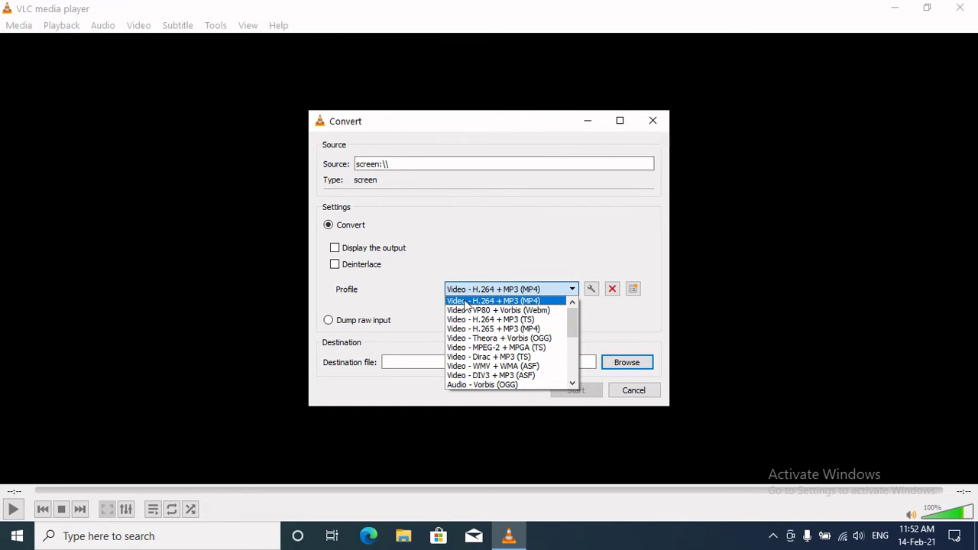
click(547, 303)
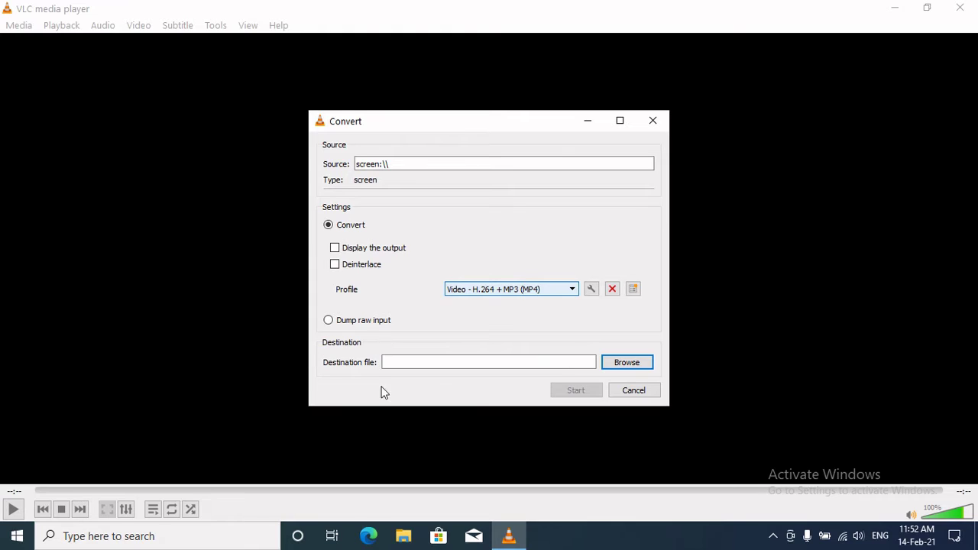
Set the destination file to "Screen Record First" in the Desktop folder, saved as an MP4 container.
click(637, 364)
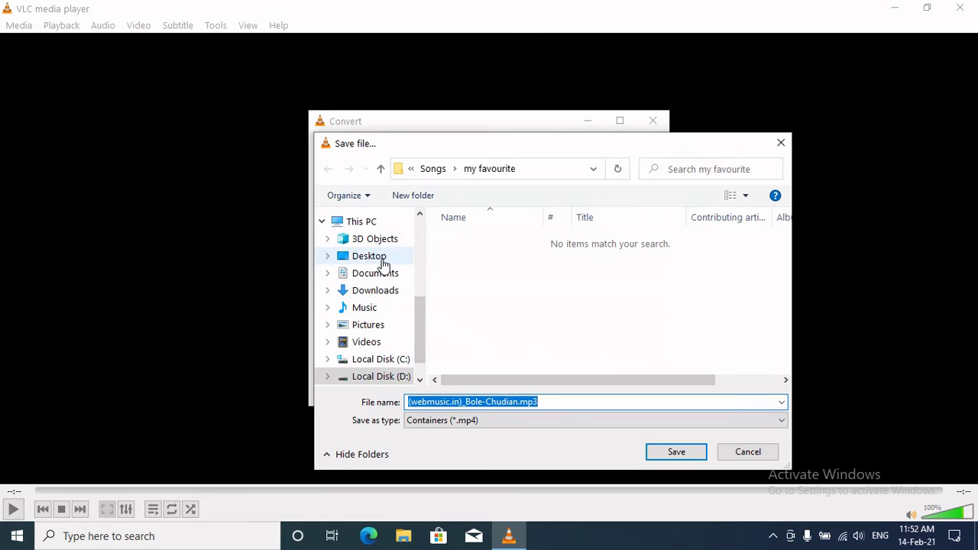
click(382, 264)
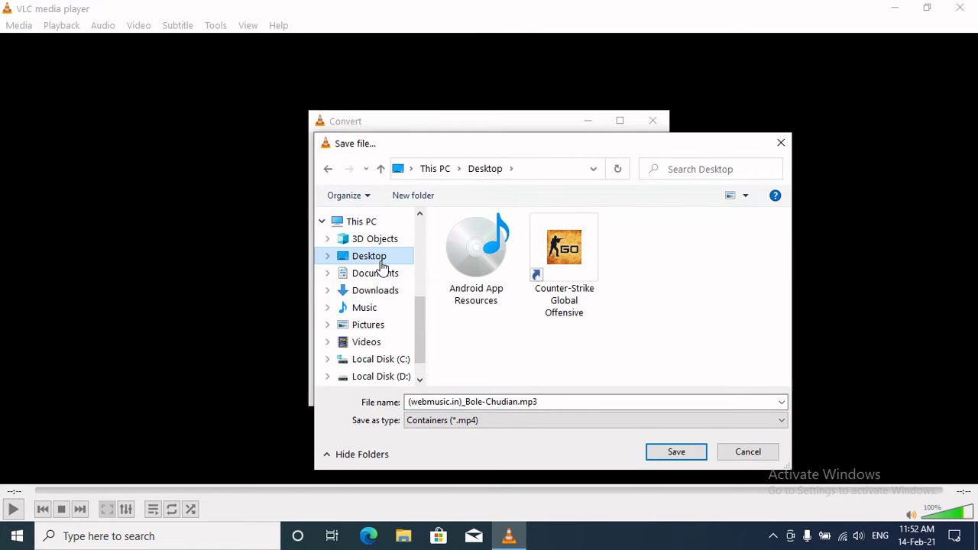
double_click(558, 401)
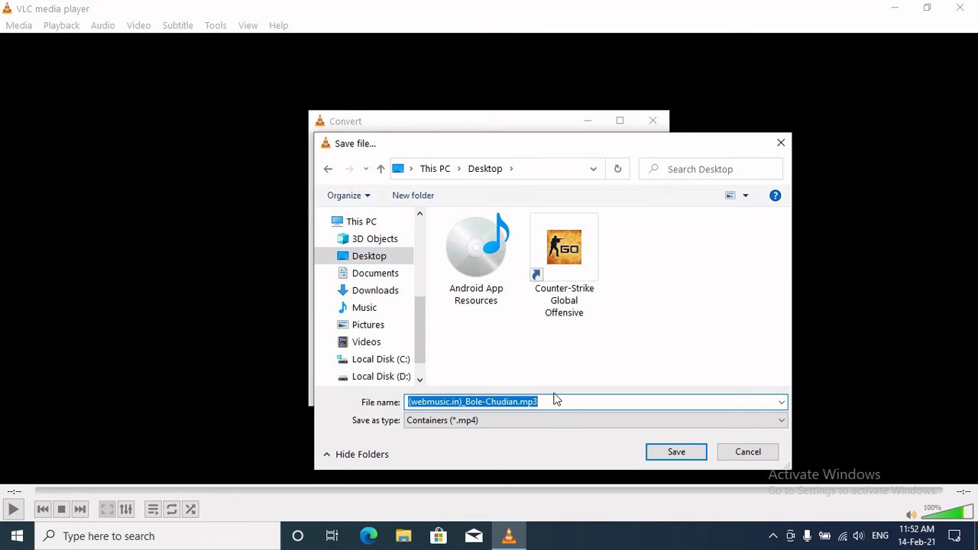
text(Scr)
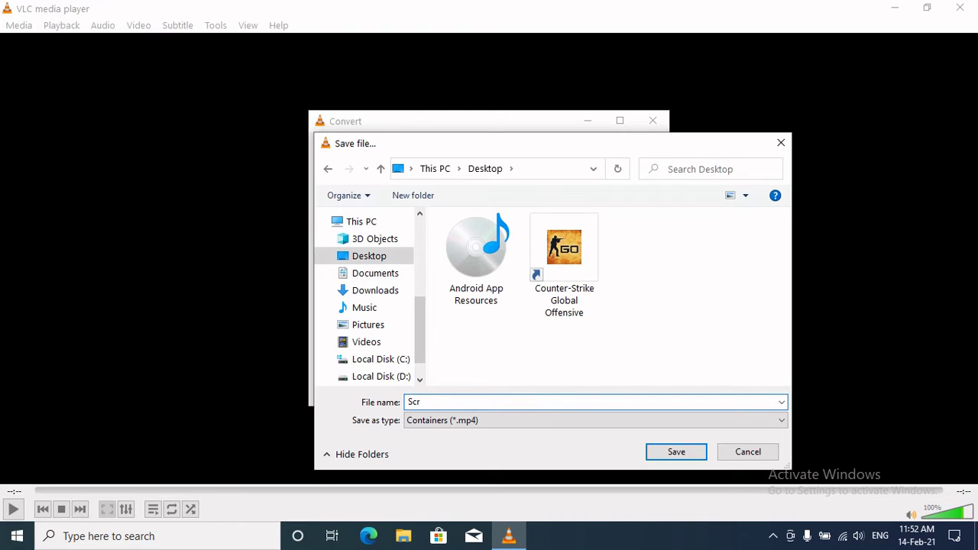
text(een Record First)
click(675, 456)
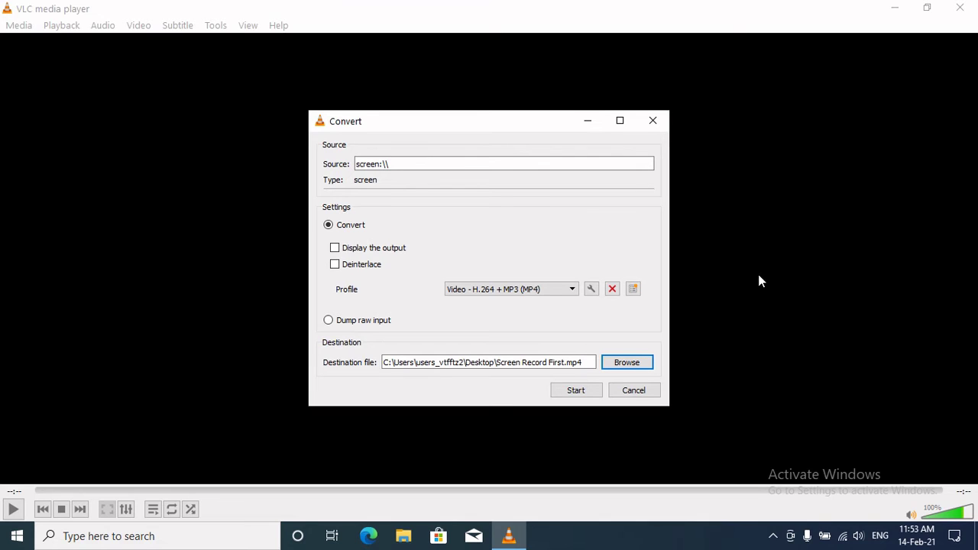
Start the screen recording and minimise the VLC window to reveal the desktop.
click(576, 391)
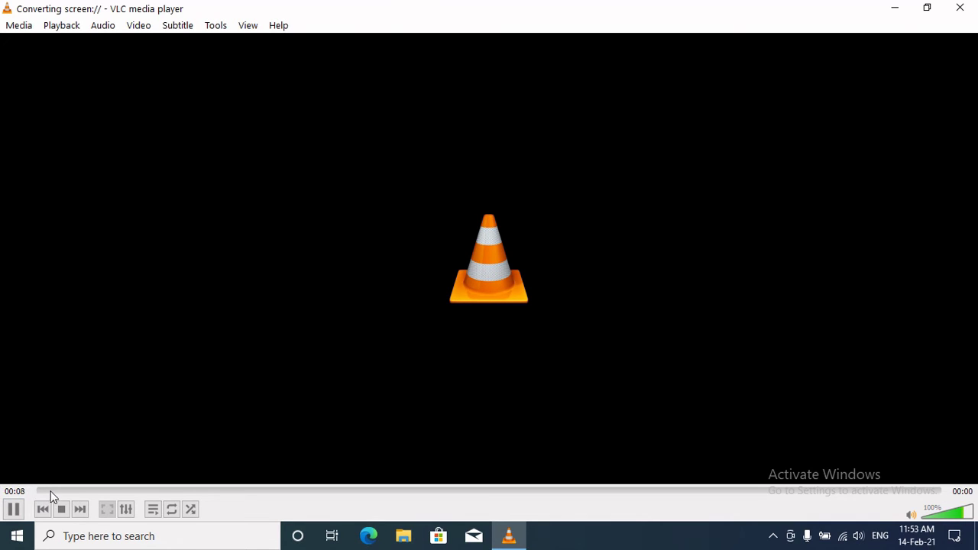
click(894, 11)
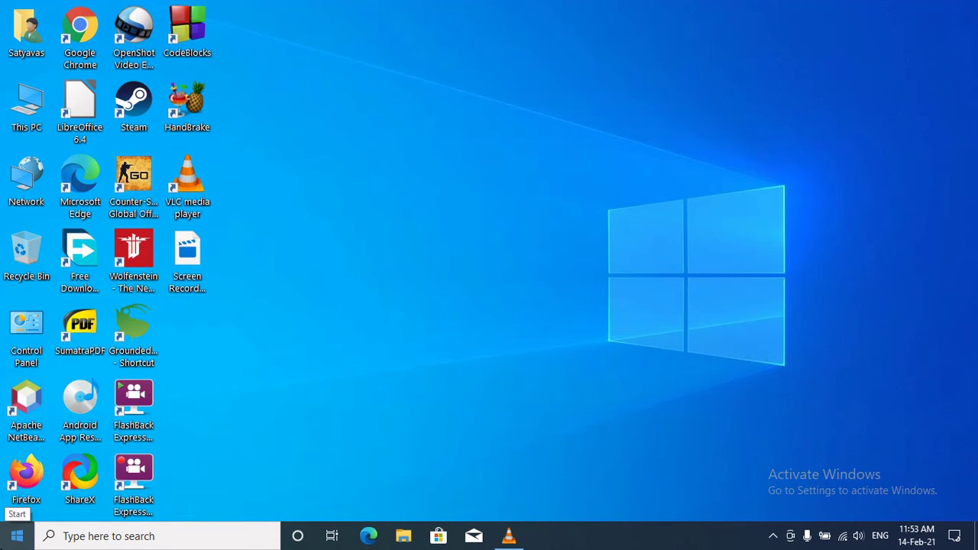
Browse the Start menu's list of installed apps as sample activity for the recording, then close it.
click(17, 536)
scroll(112, 266, down, 15)
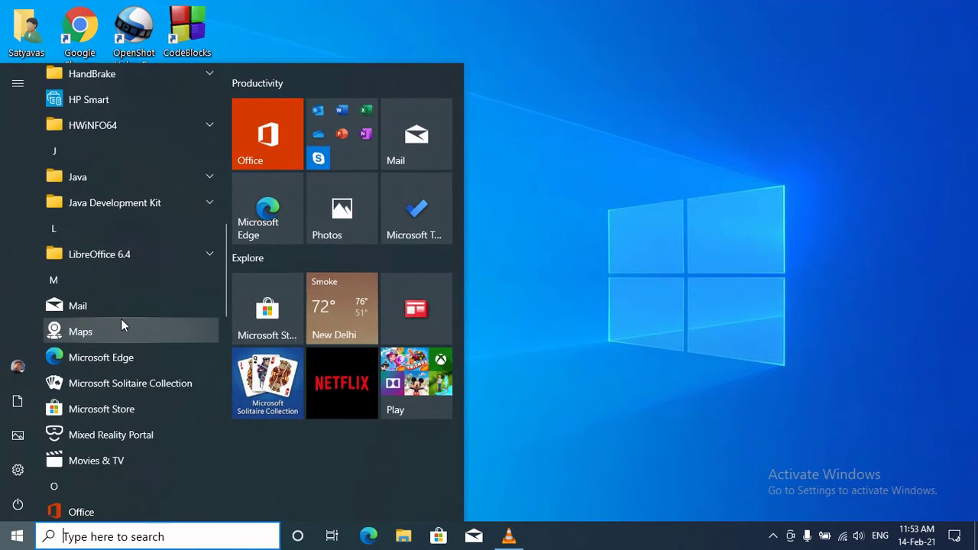
scroll(117, 343, down, 4)
scroll(82, 460, up, 9)
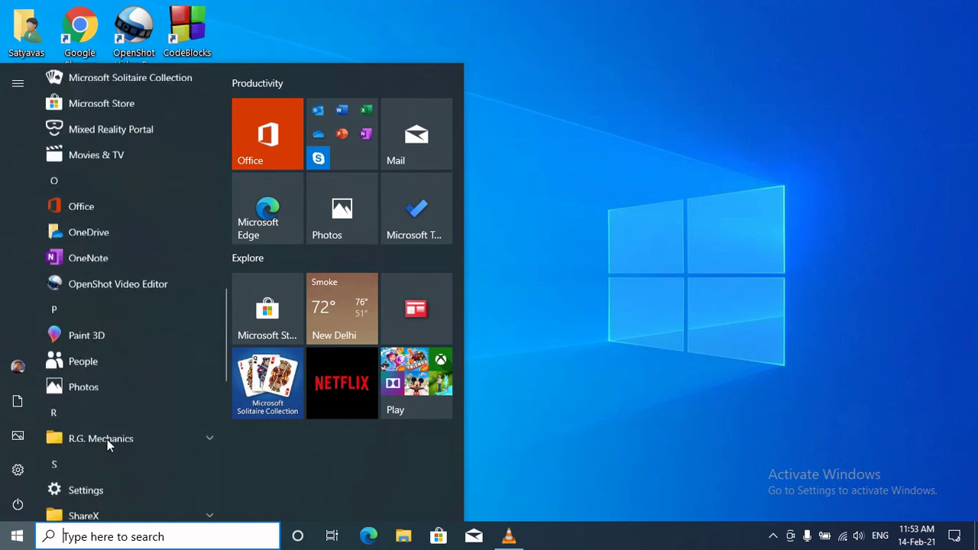
click(791, 207)
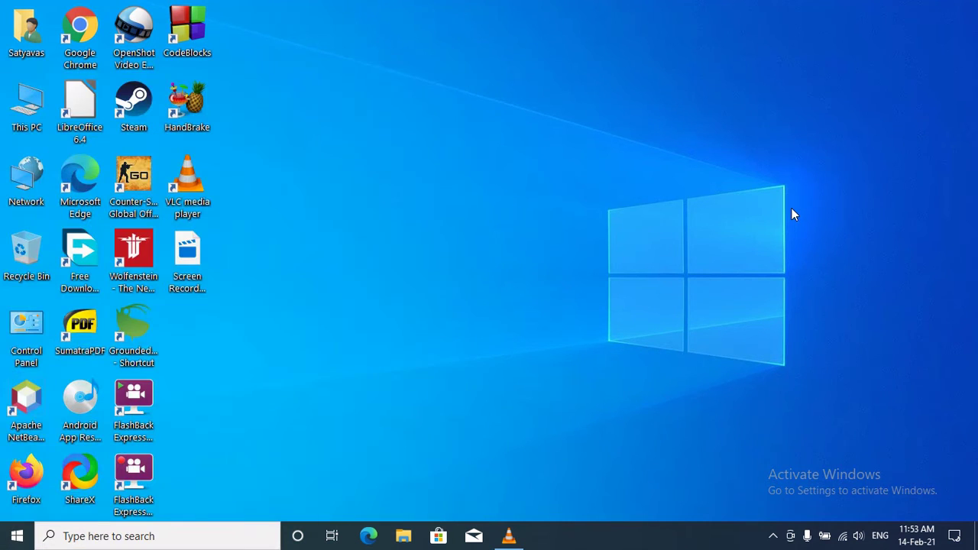
Refresh the desktop, and open and minimise the This PC window as sample activity for the recording.
right_click(550, 124)
click(622, 165)
double_click(20, 106)
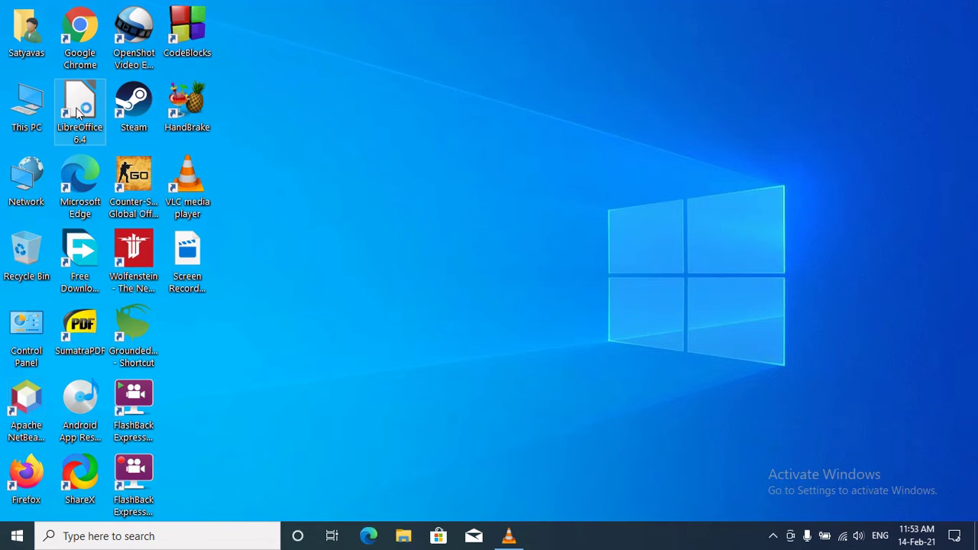
click(820, 100)
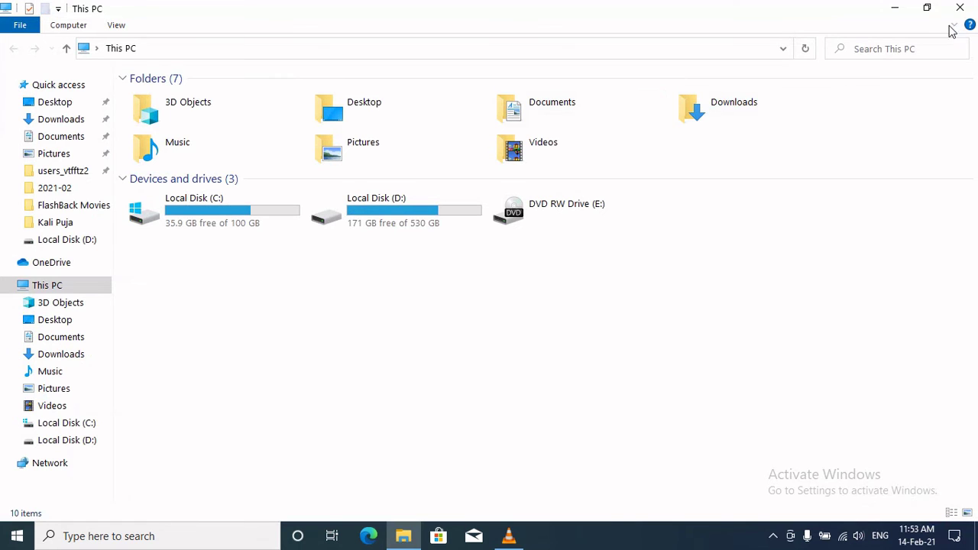
click(896, 9)
right_click(452, 130)
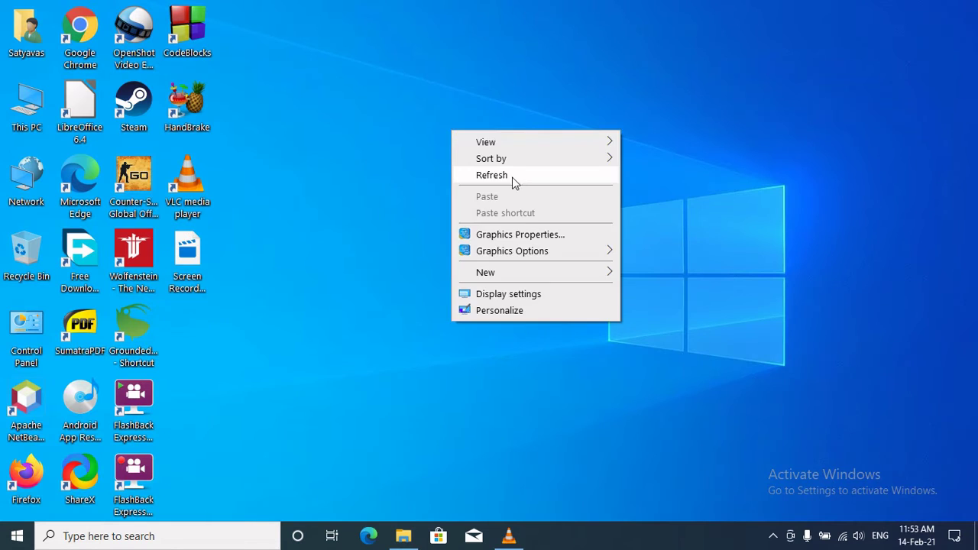
click(522, 179)
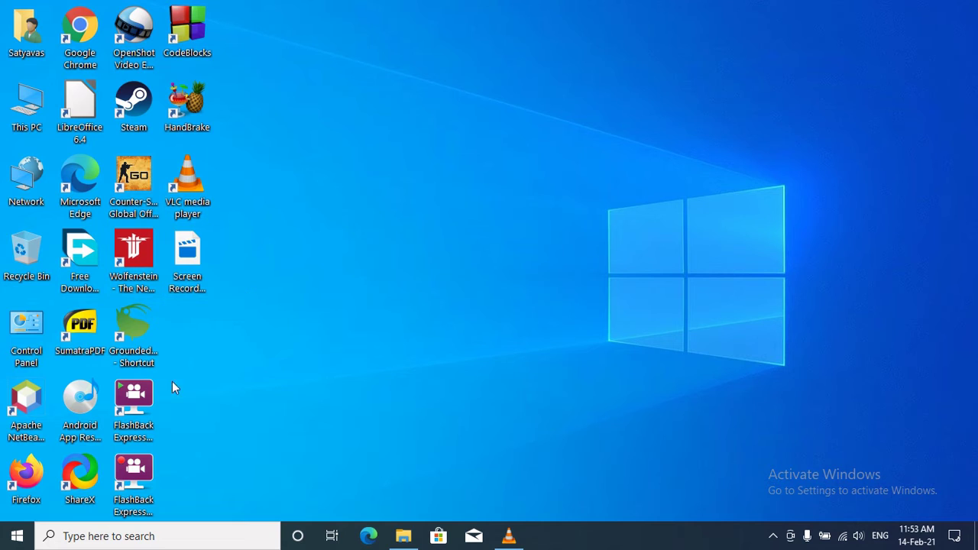
Switch back to VLC media player, stop the screen recording and minimise its window.
click(514, 544)
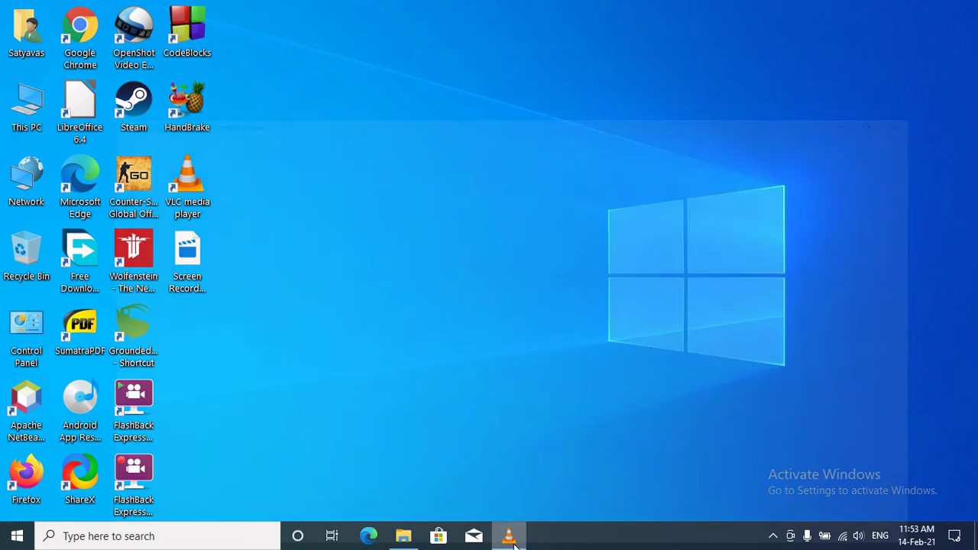
click(62, 510)
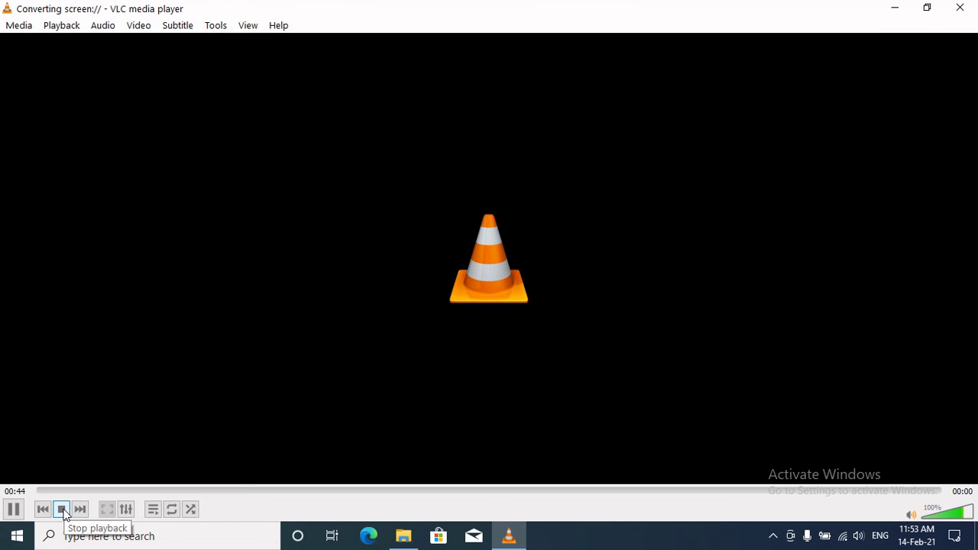
click(63, 510)
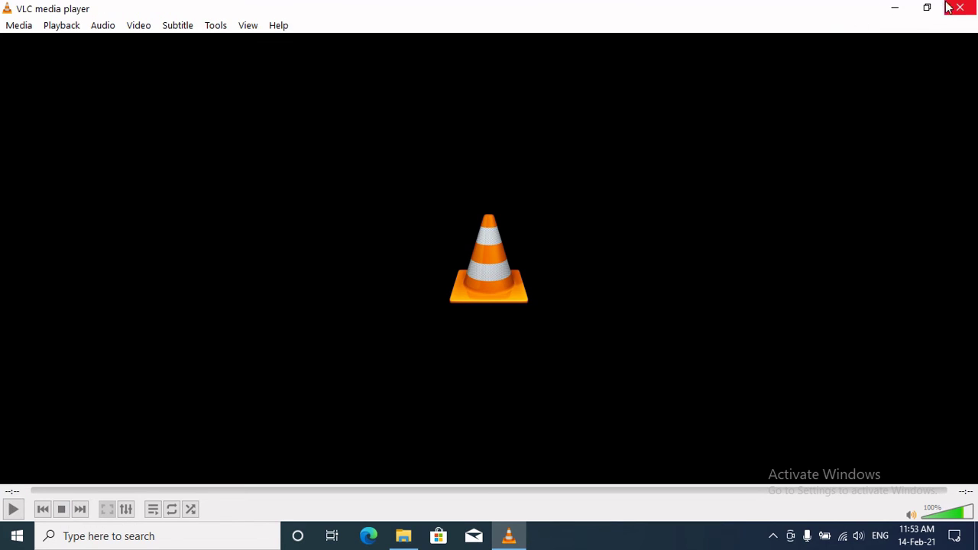
click(898, 9)
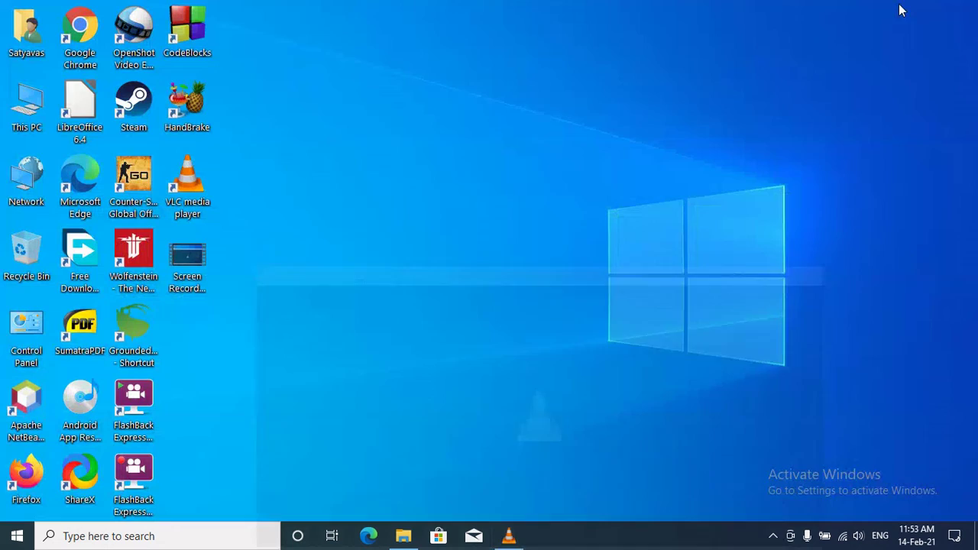
Play the Screen Record First.mp4 file from the desktop with VLC media player, and minimise the playback window.
right_click(197, 260)
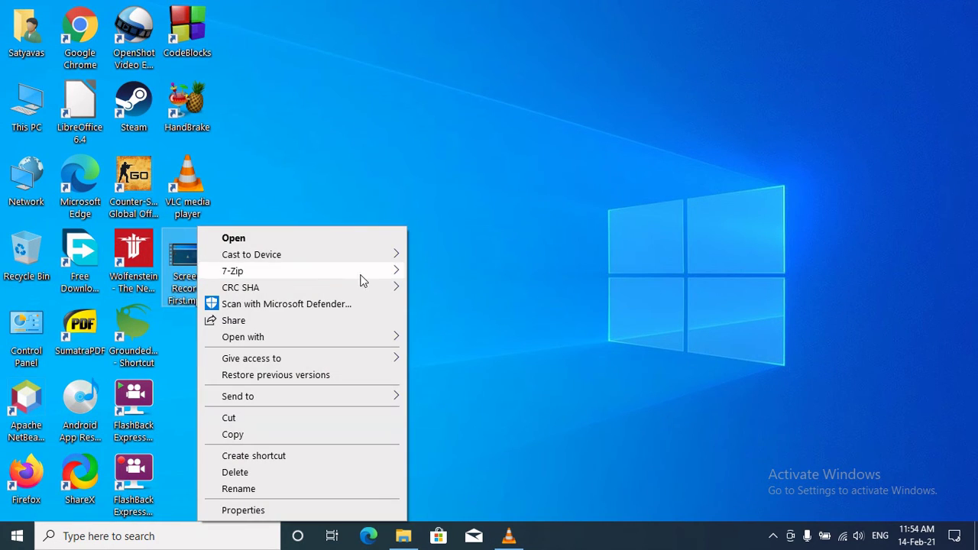
mouse_move(290, 337)
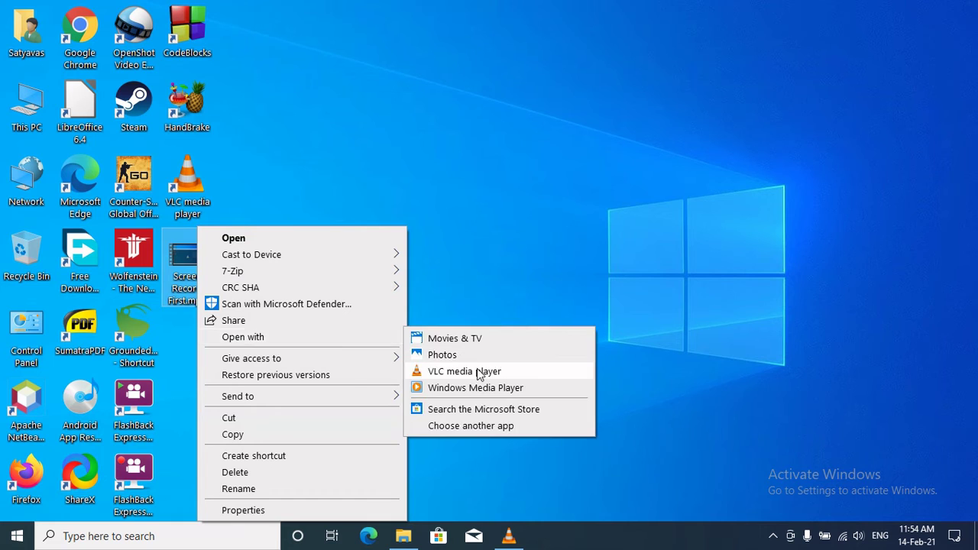
click(483, 373)
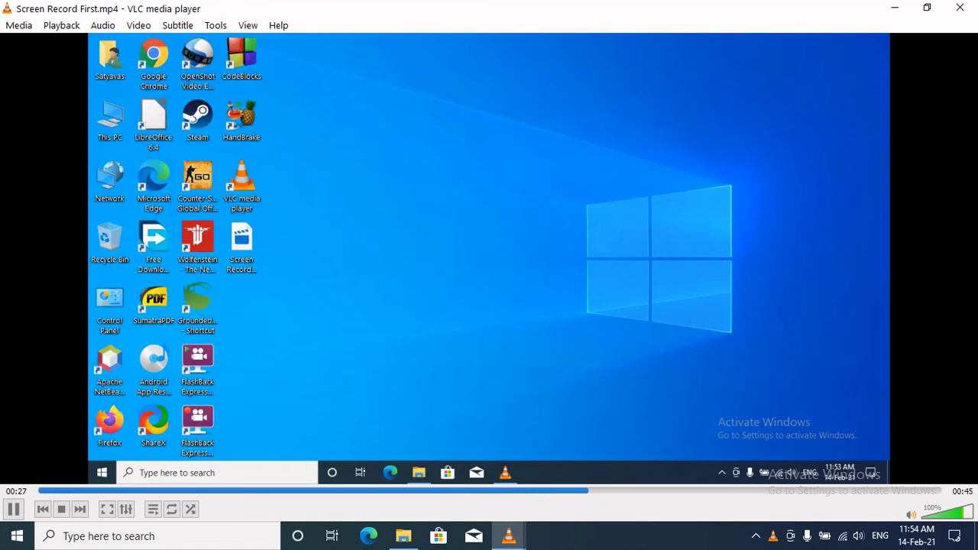
click(899, 10)
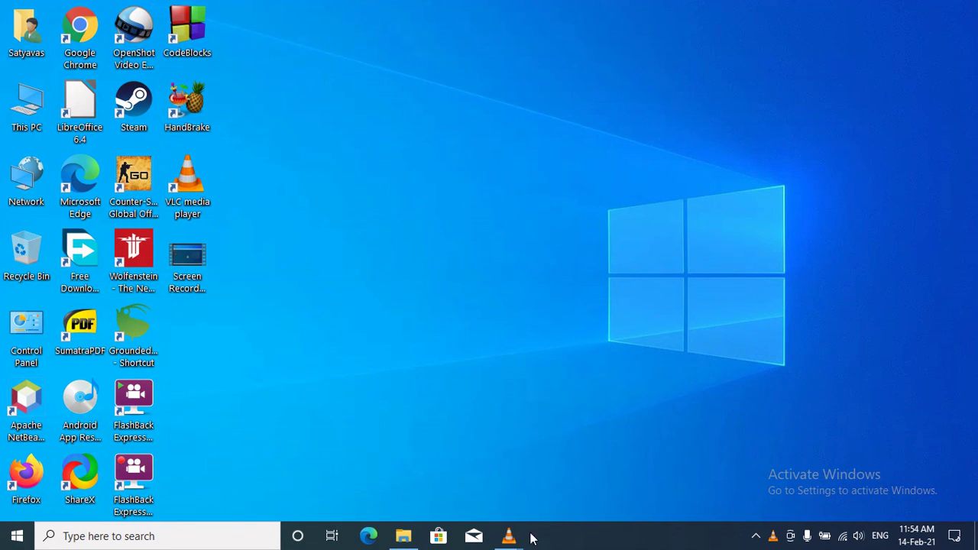
Preview the minimised VLC media player window that holds the recording.
mouse_move(519, 542)
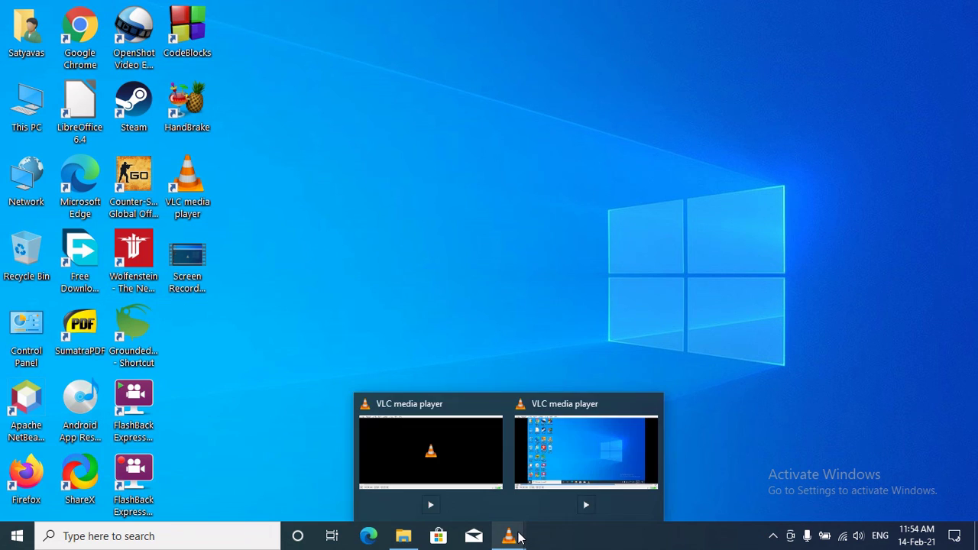
mouse_move(615, 405)
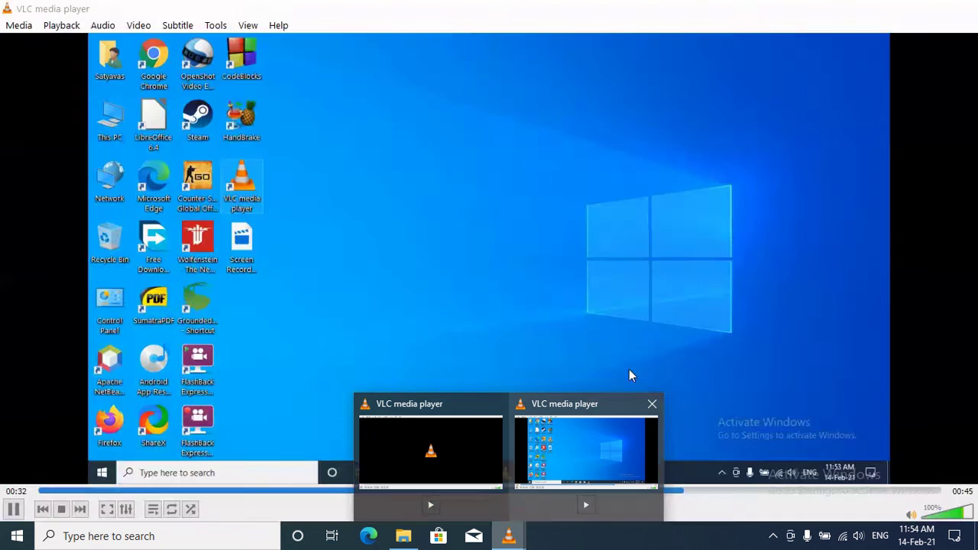